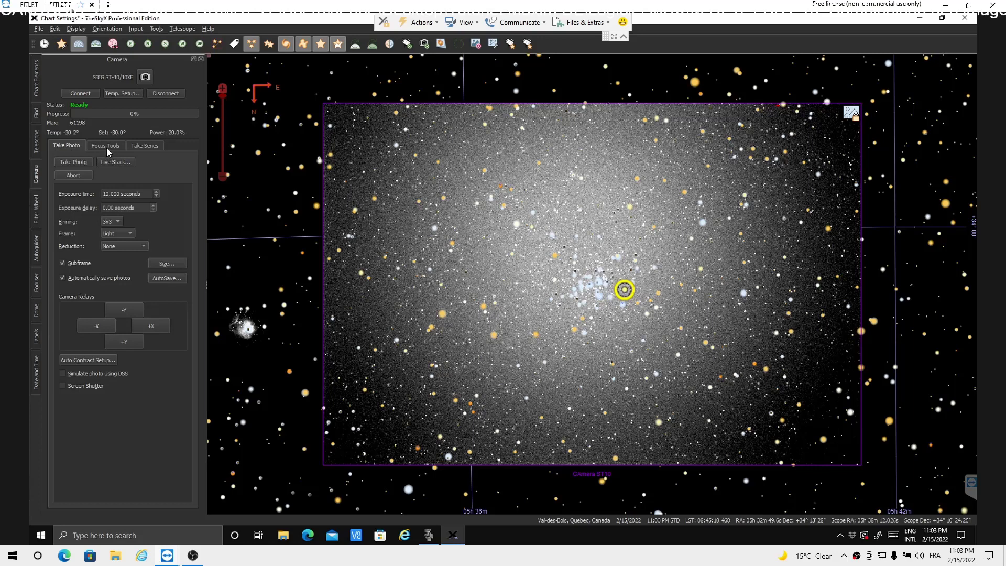
Step: Add two more series to the camera's Take Series table
left_click(106, 146)
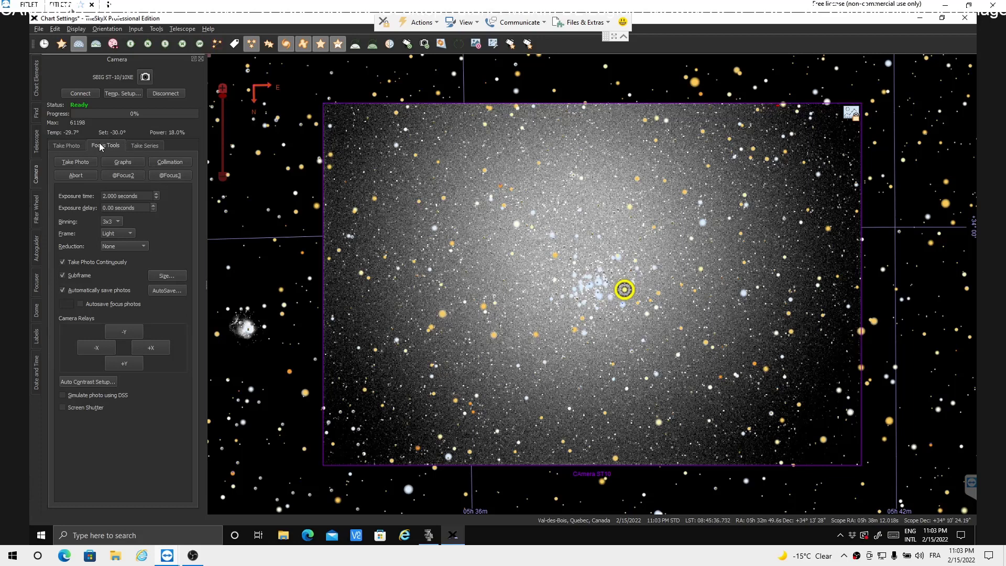
left_click(151, 148)
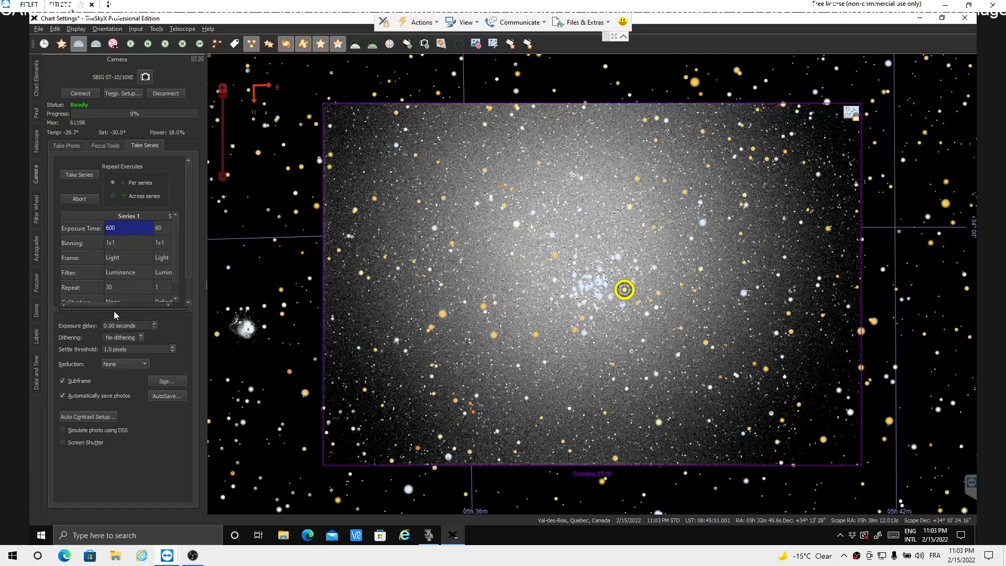
left_click_drag(191, 272, 193, 293)
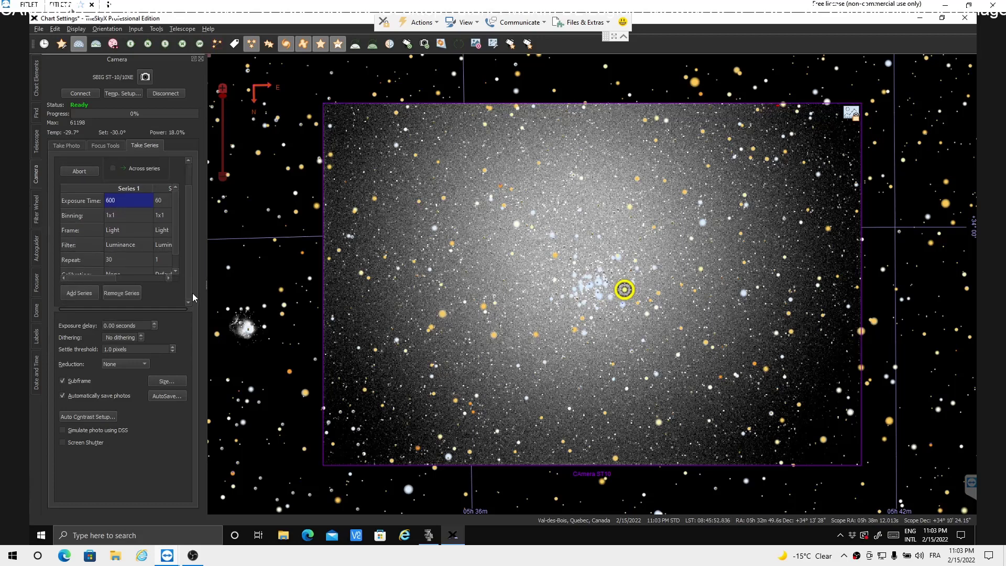
left_click(72, 291)
left_click(77, 291)
Step: Remove one of the added series and widen the Camera panel to fit all series columns
left_click(128, 188)
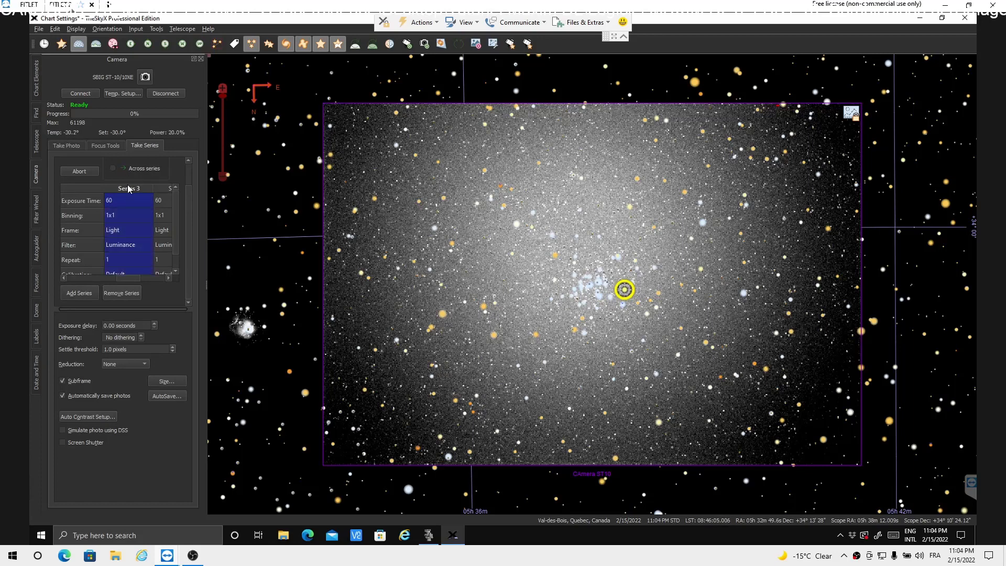
left_click(120, 293)
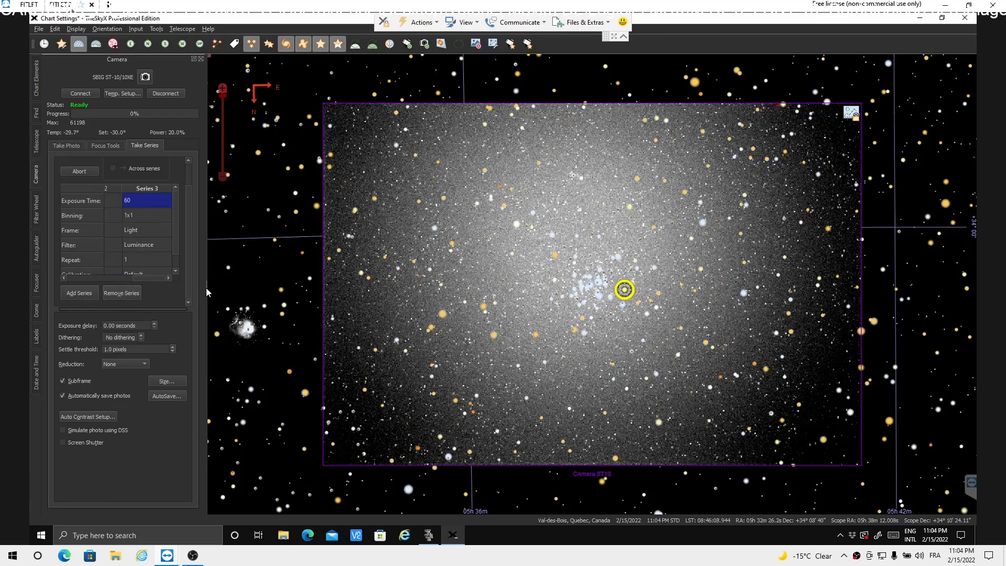
left_click_drag(206, 286, 407, 282)
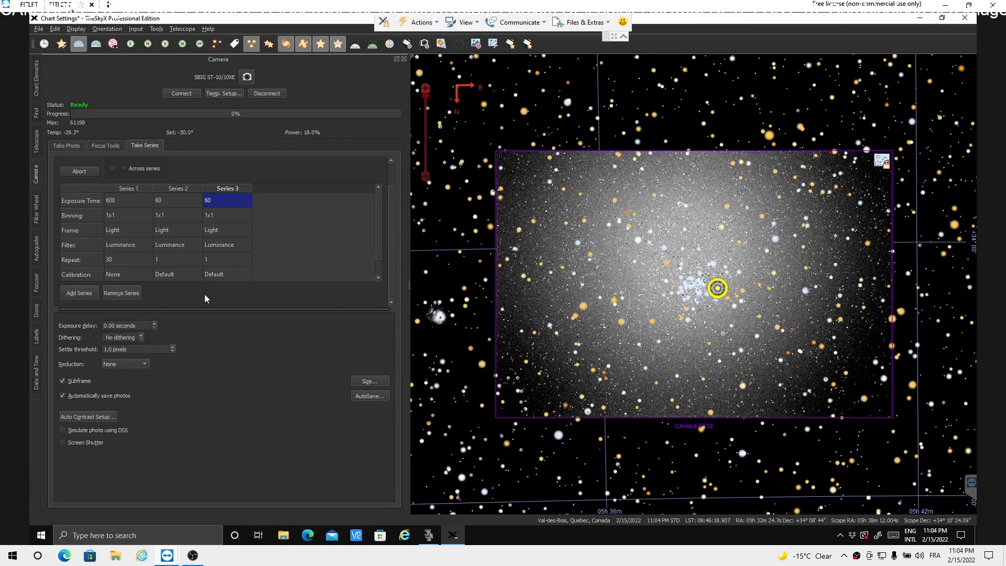
Step: Examine the binning, frame and filter options of Series 1 and the remaining rows of the series table
left_click(128, 189)
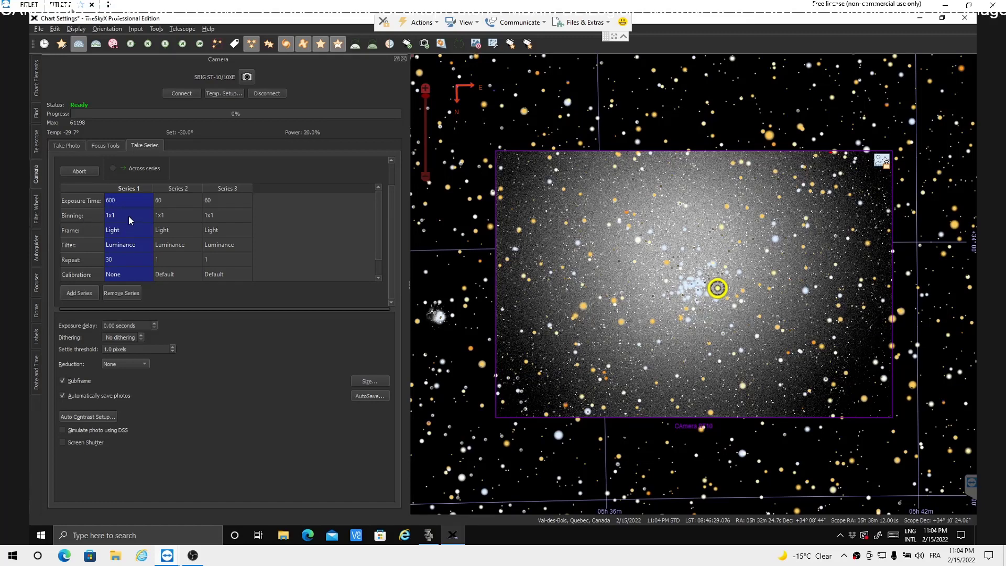
left_click(128, 215)
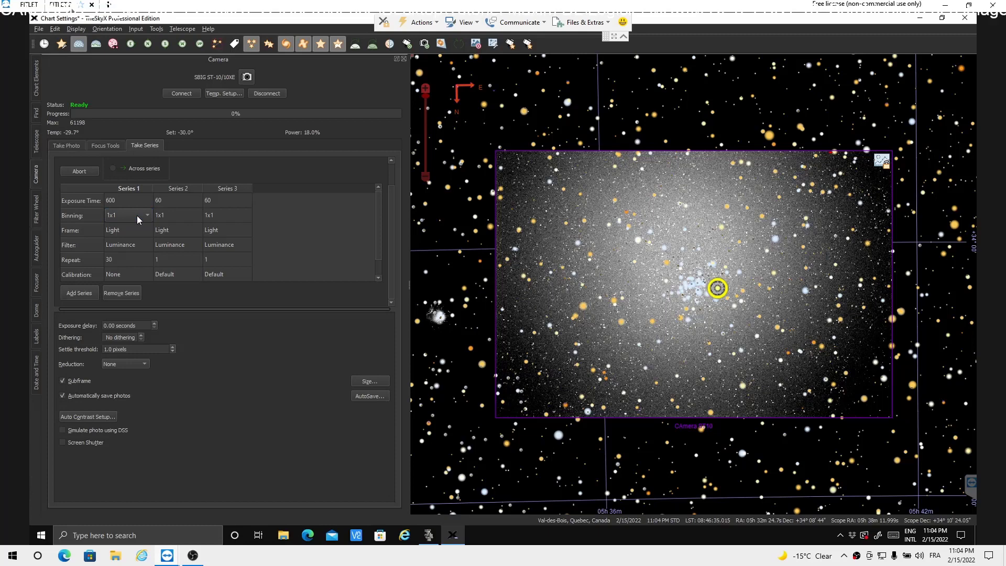
left_click(147, 215)
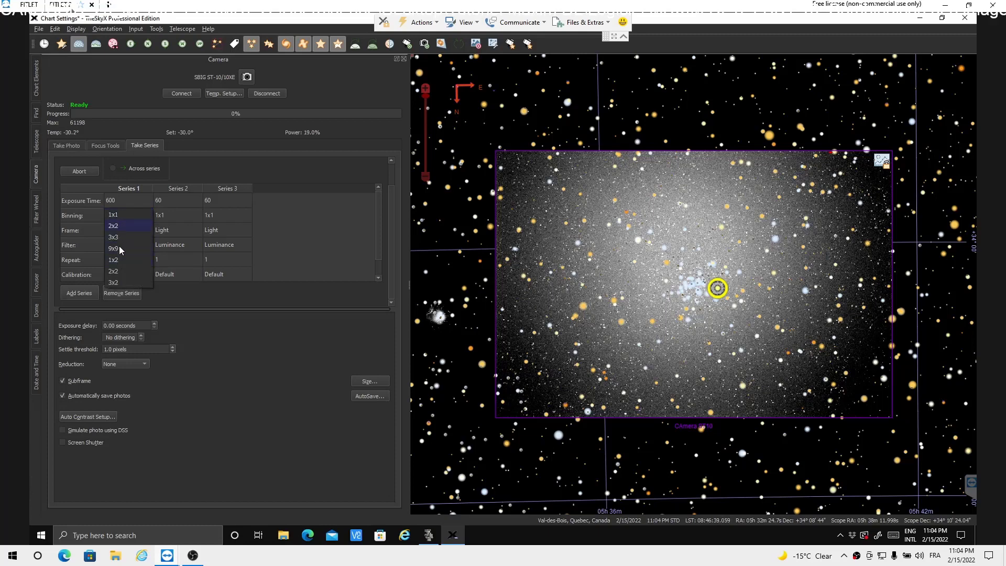
left_click(128, 200)
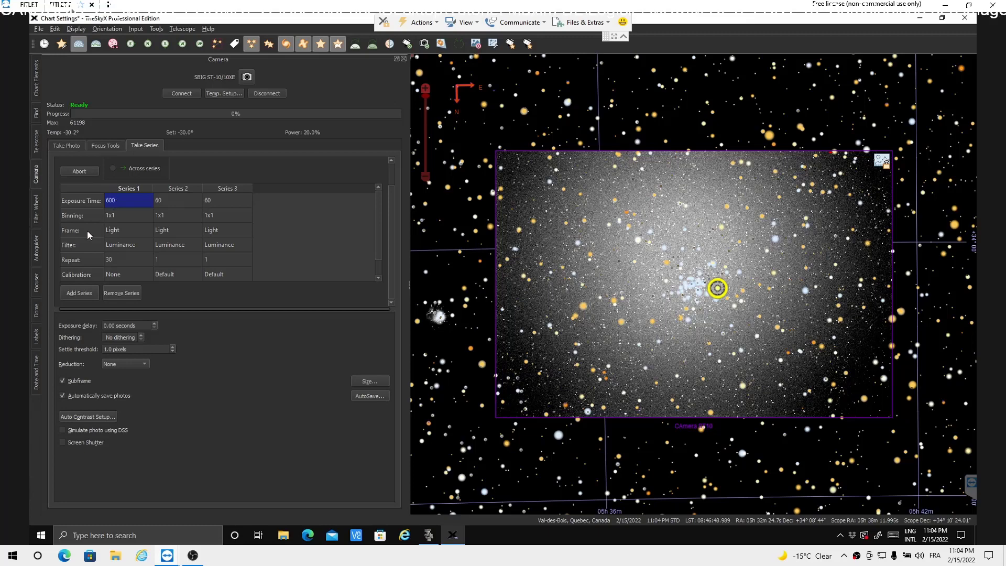
left_click(138, 231)
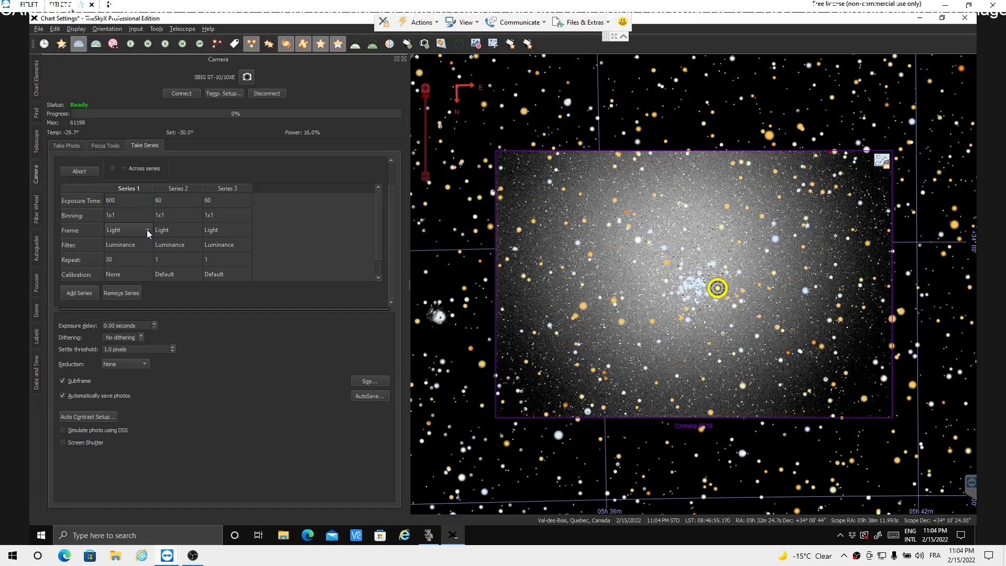
left_click(149, 231)
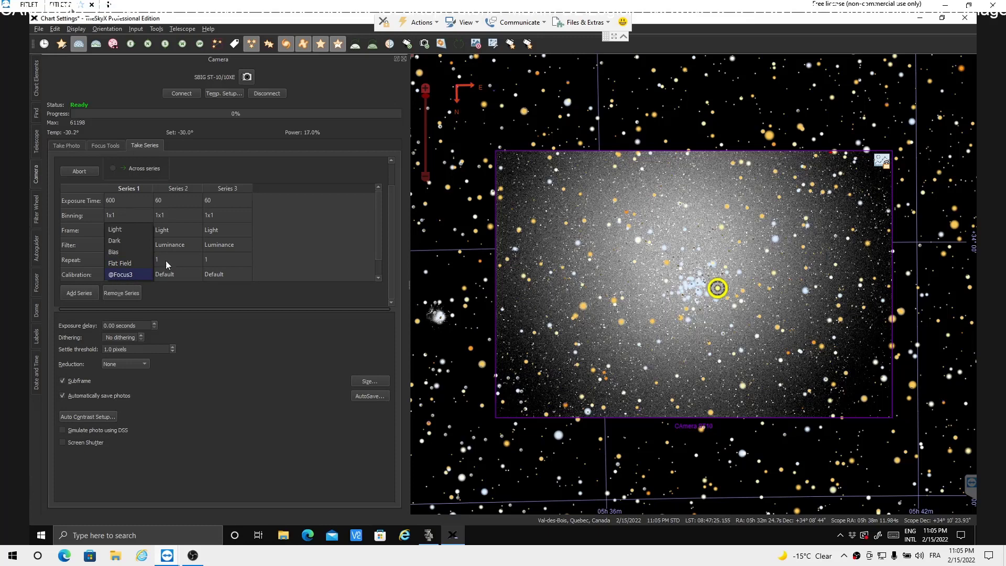
left_click(272, 181)
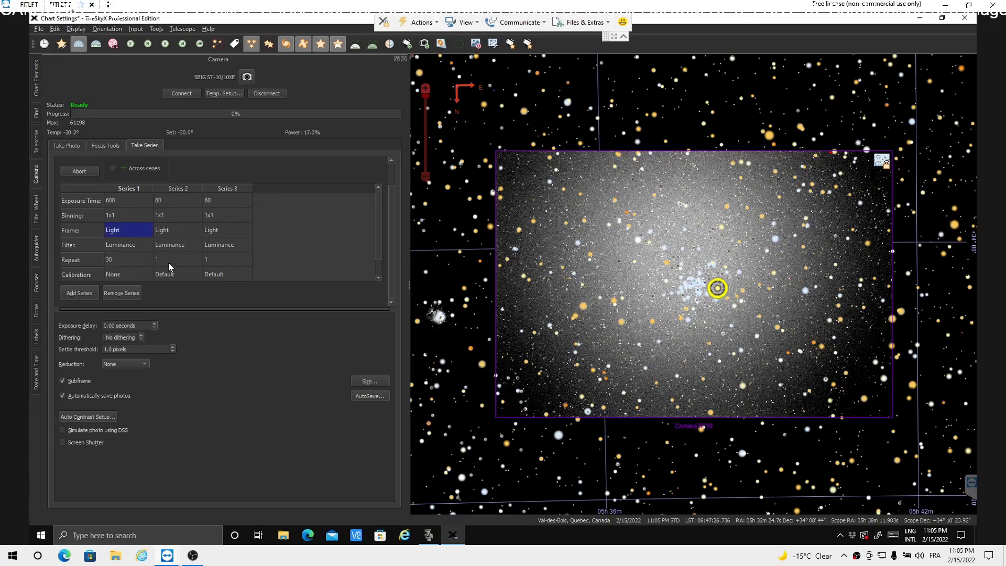
left_click(146, 246)
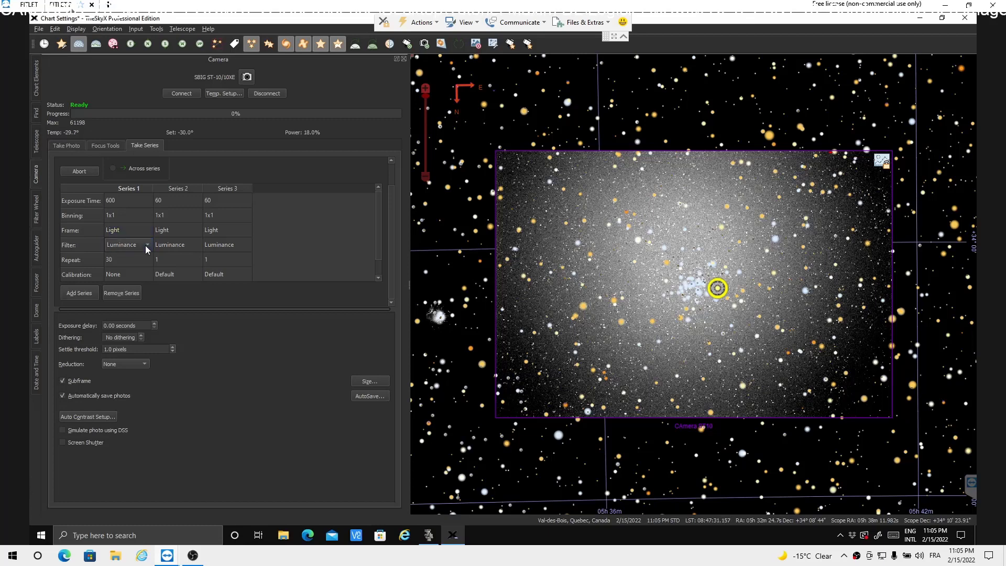
left_click(146, 246)
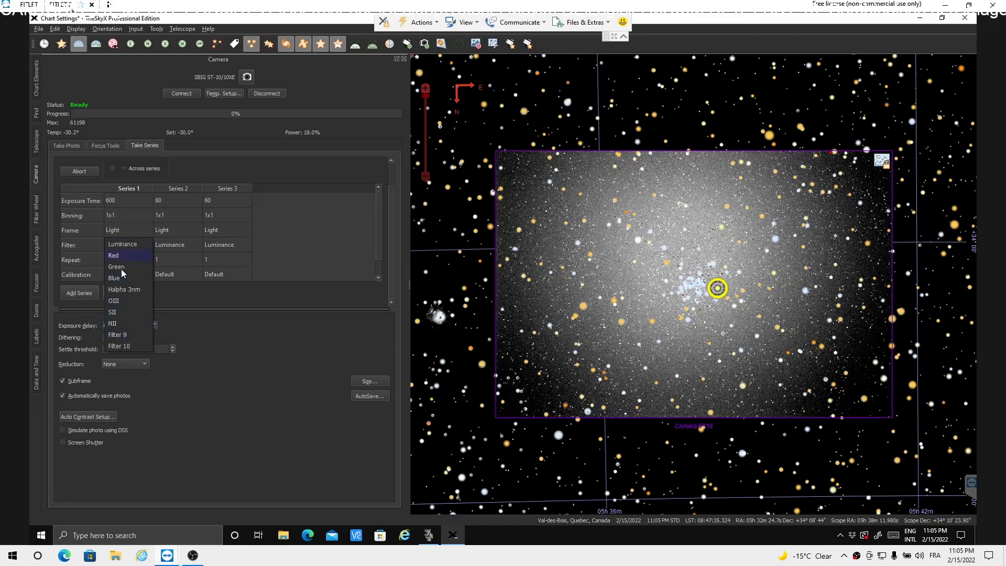
left_click(300, 245)
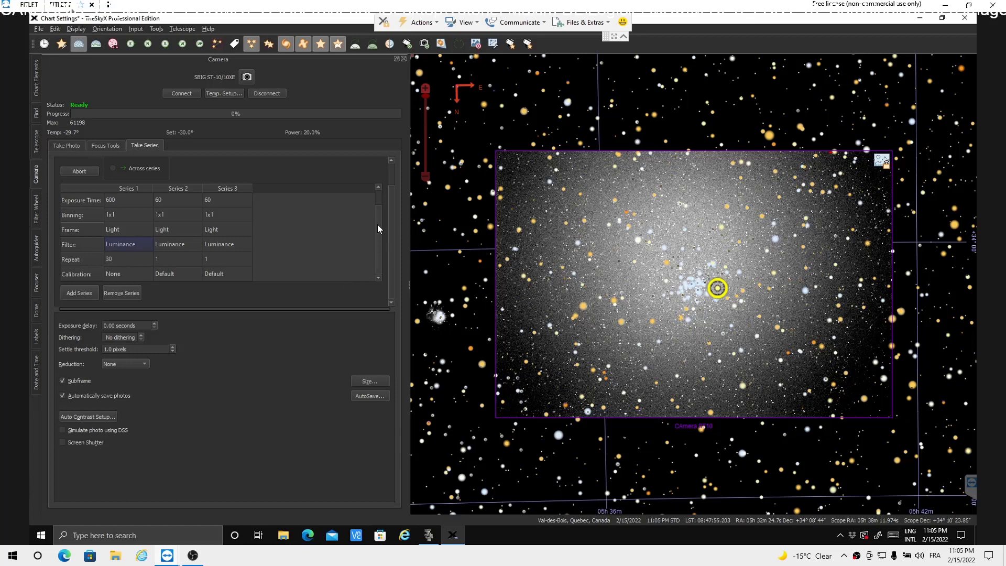
left_click(377, 200)
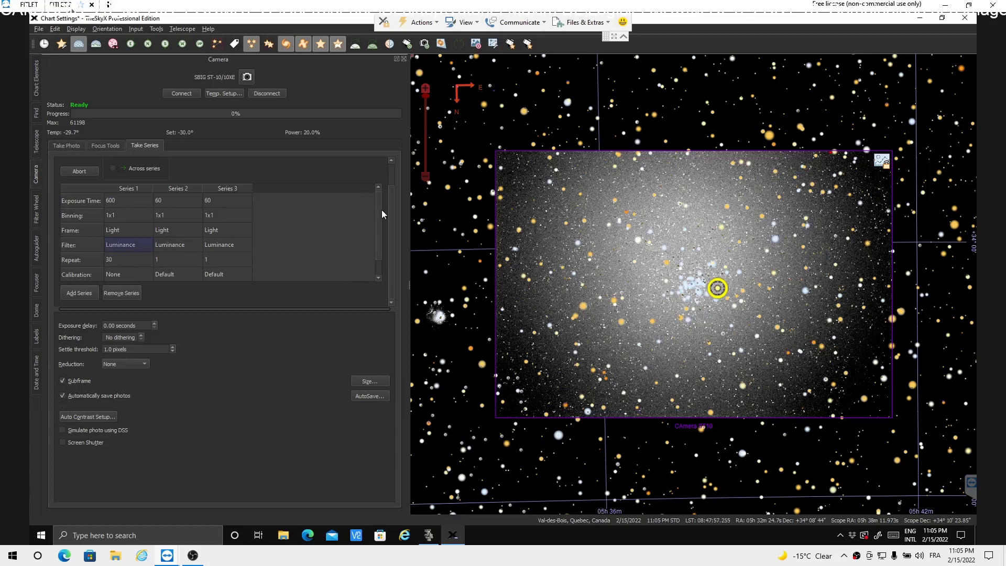
left_click_drag(382, 210, 384, 267)
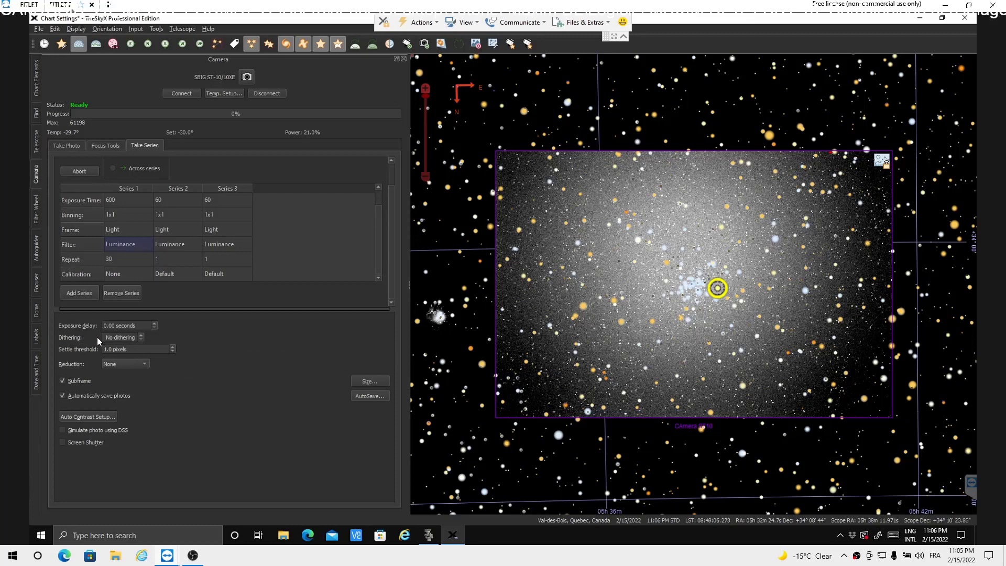
Step: Check the dithering setting and review the AutoSave setup for the series, leaving both as they are
left_click(142, 337)
left_click(365, 397)
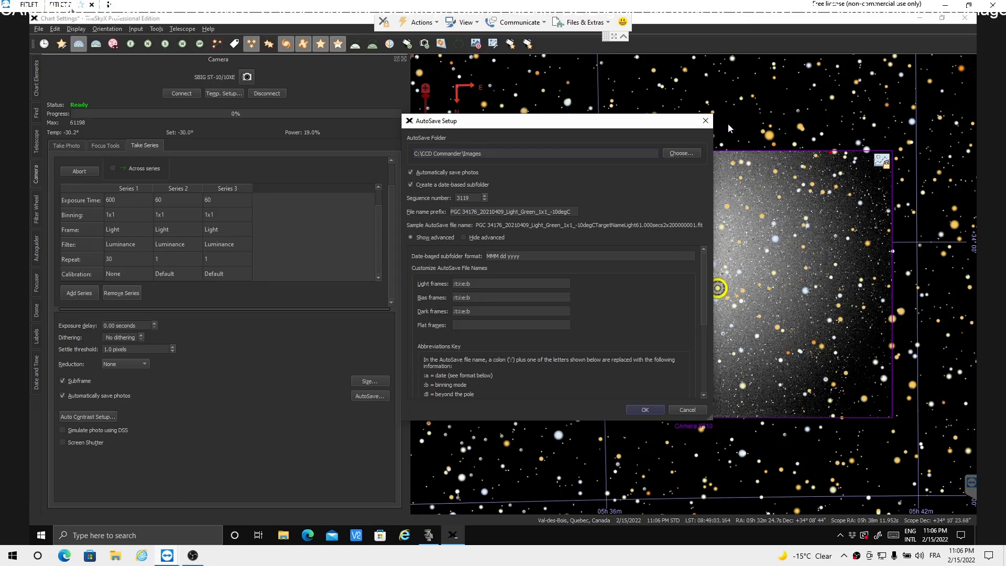
left_click(708, 121)
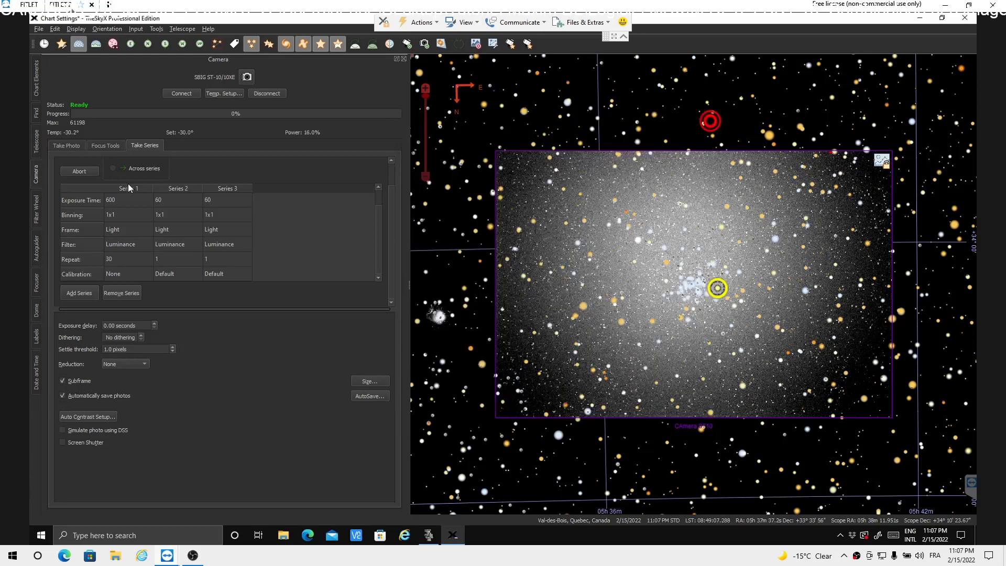
scroll(150, 174, "up", 1)
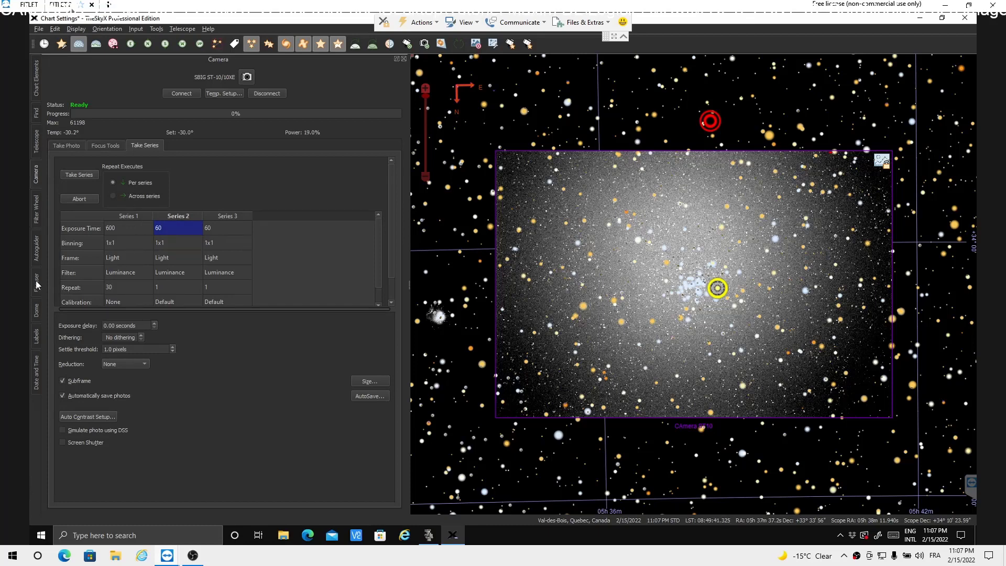
Step: Take an autoguider photo, pick the bright star at about X 26, Y 151 as guide star and start autoguiding
left_click(37, 255)
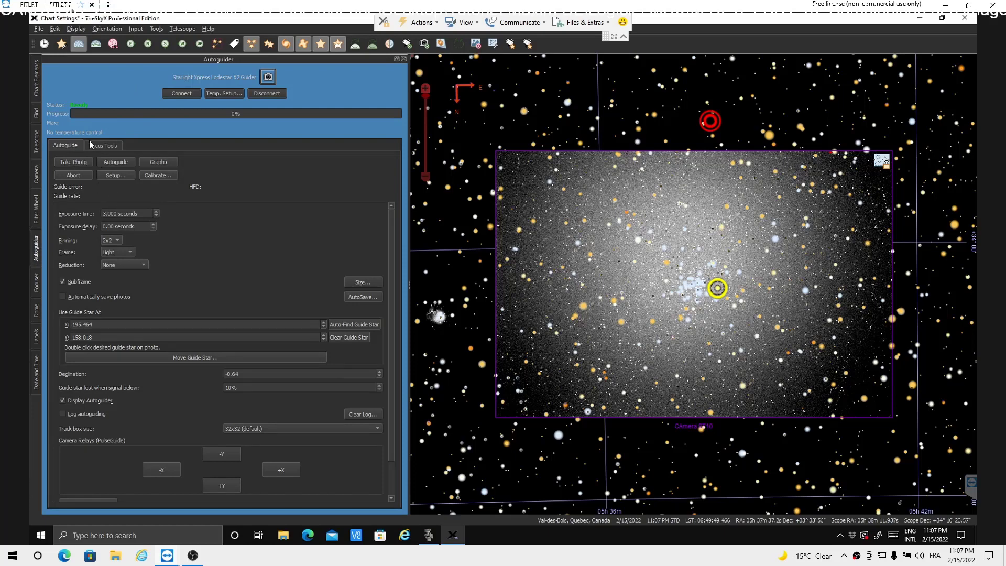
left_click(71, 160)
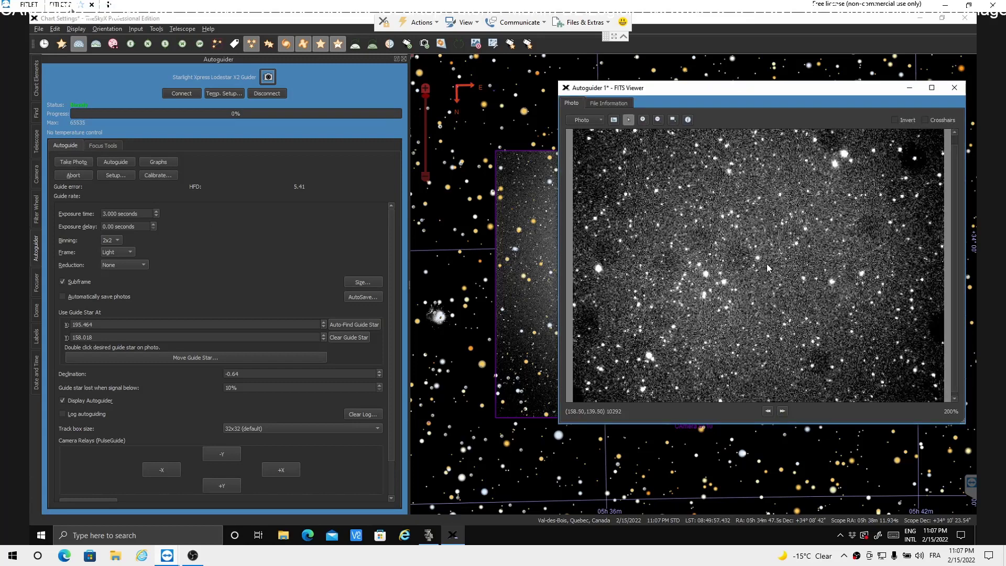
double_click(707, 278)
left_click(118, 165)
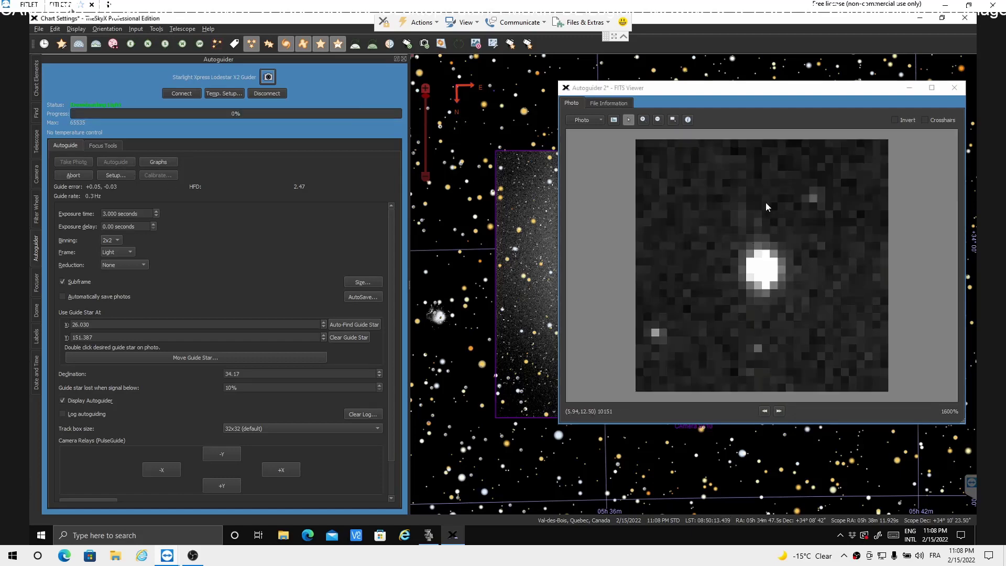
Step: Show crosshairs on the guide star image and briefly switch its inverted display on and back off
left_click(925, 122)
left_click(925, 122)
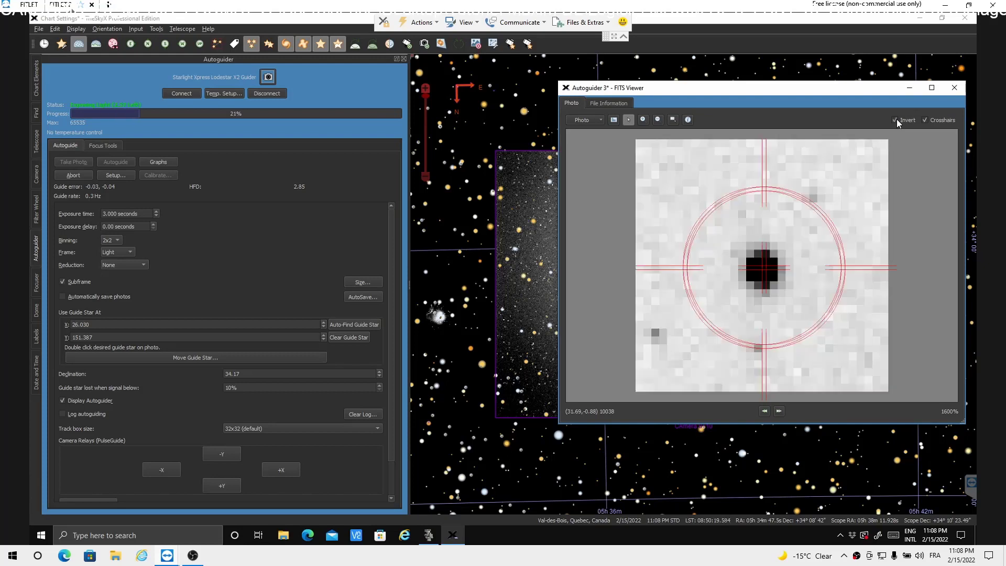
left_click(896, 120)
left_click(896, 120)
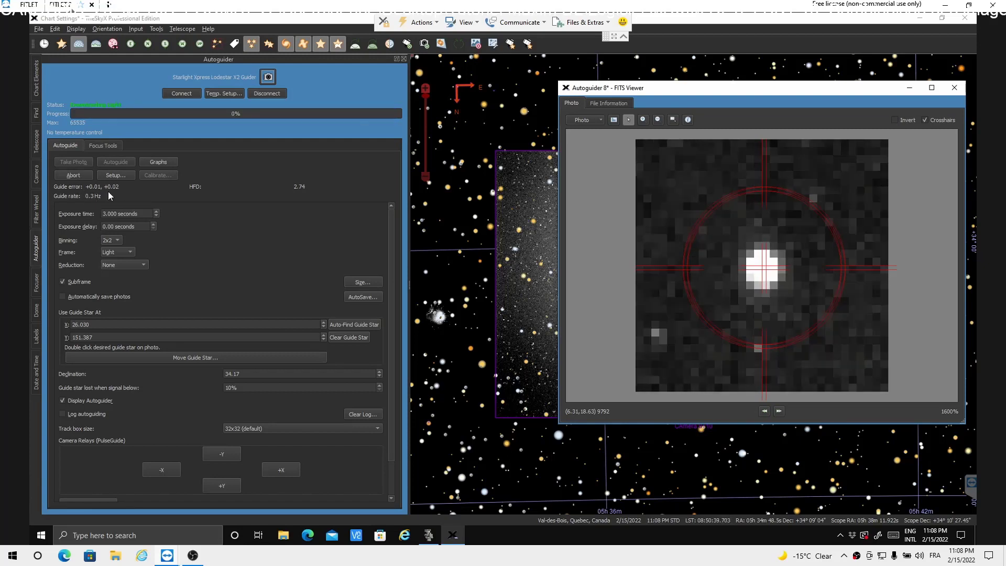
left_click(37, 175)
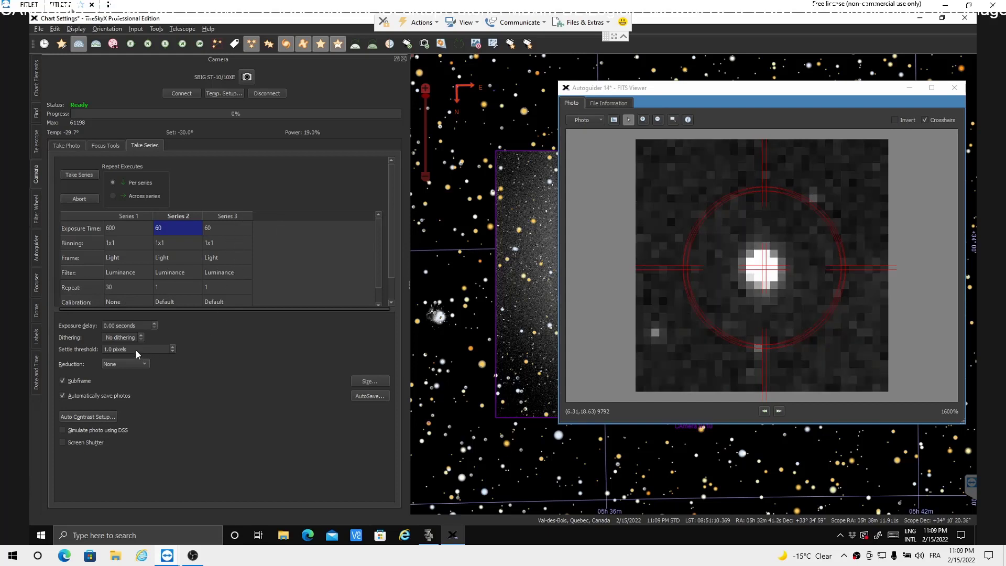
left_click(224, 259)
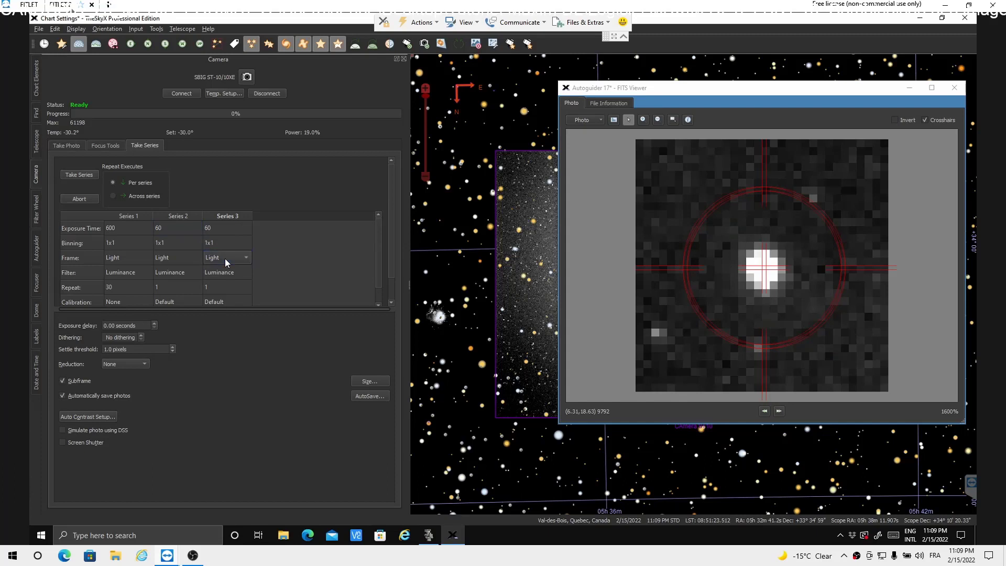
left_click(248, 257)
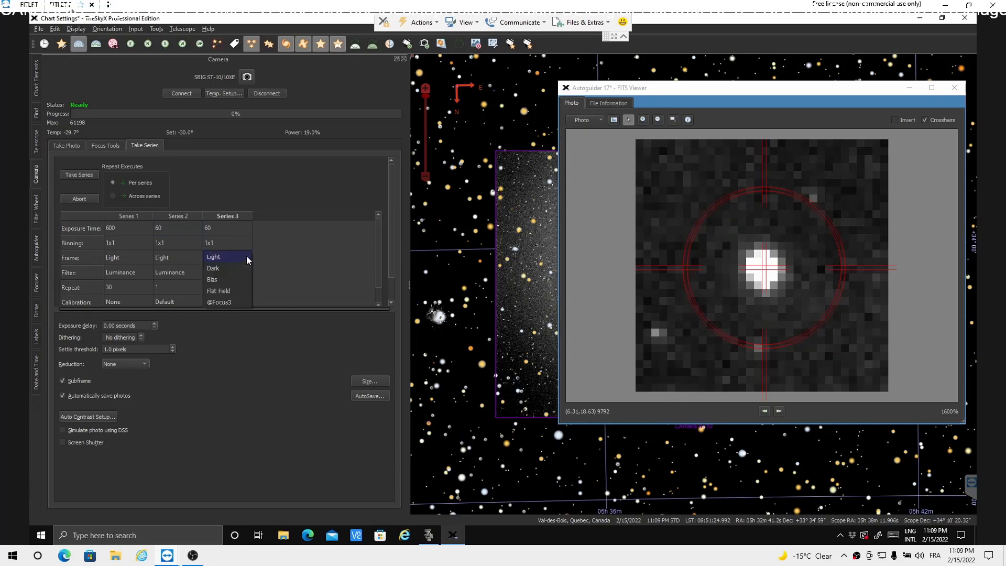
left_click(228, 301)
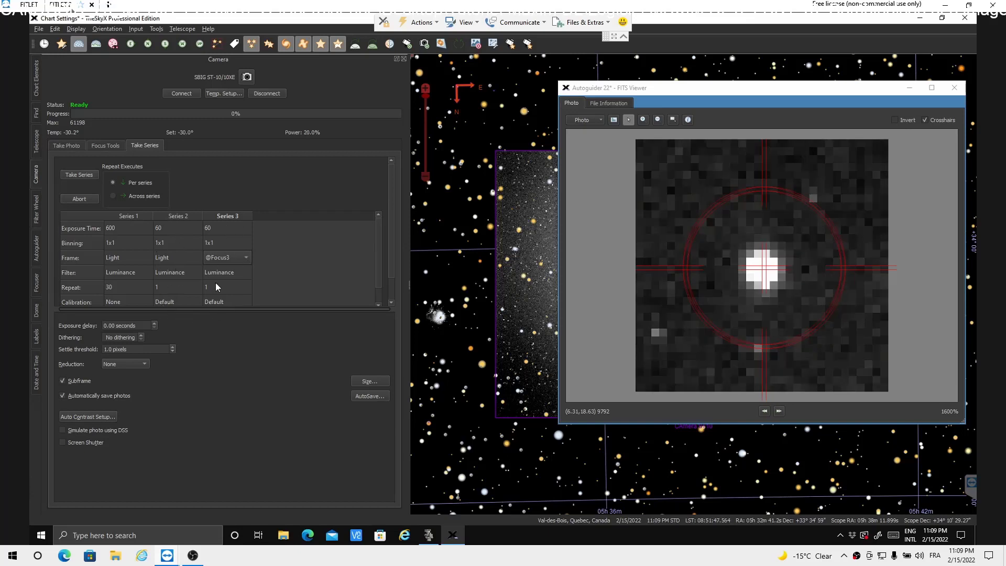
left_click(213, 229)
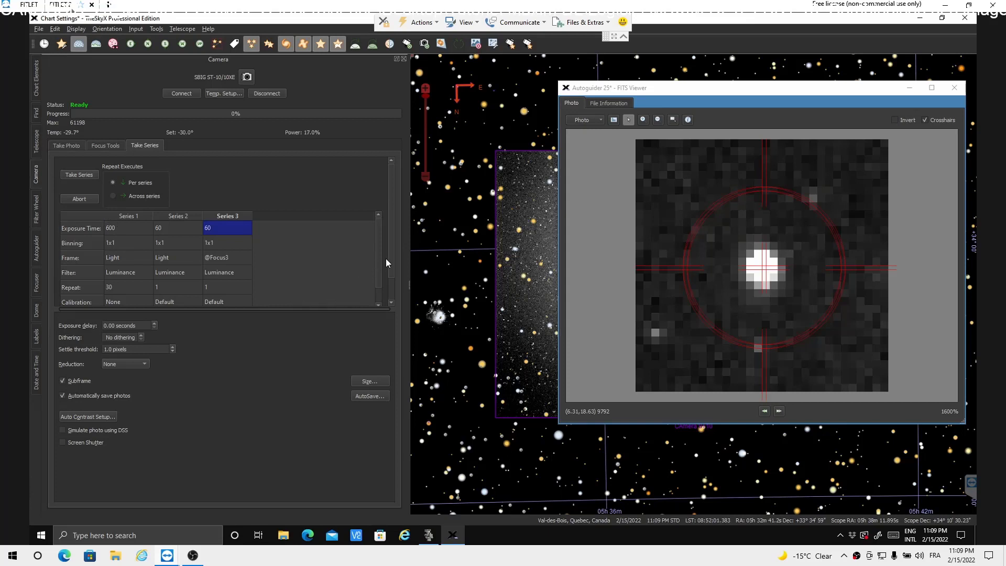
Step: Add a fourth series and set its exposure time to 1 second
left_click(391, 300)
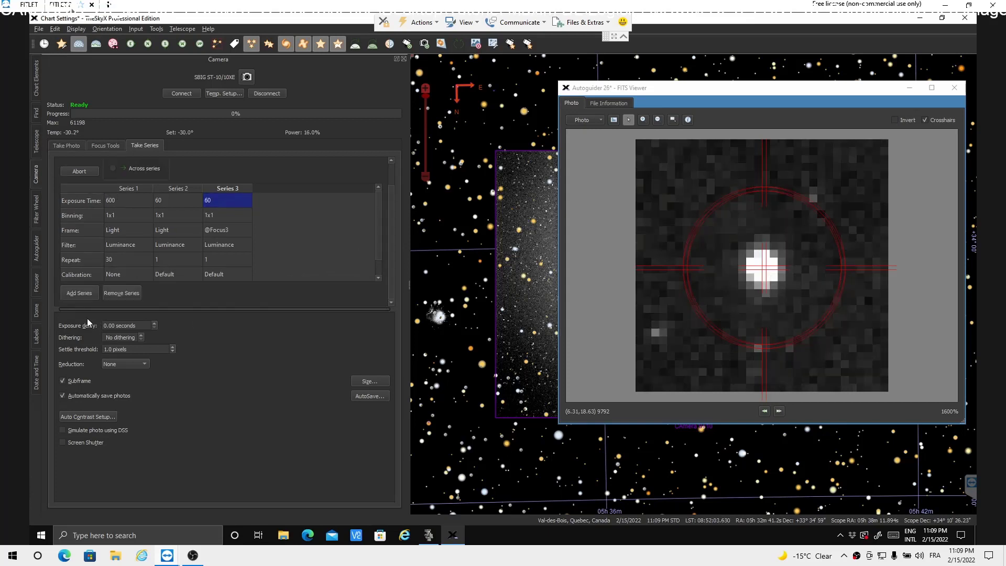
left_click(74, 293)
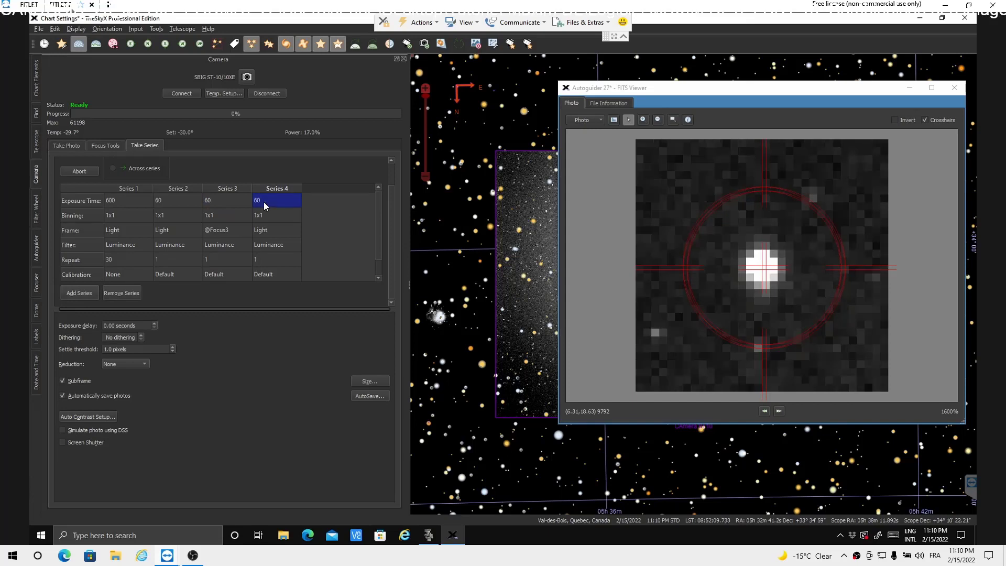
type("1")
Step: Set the frame type of Series 3 back to Light in the camera's series table
left_click(225, 229)
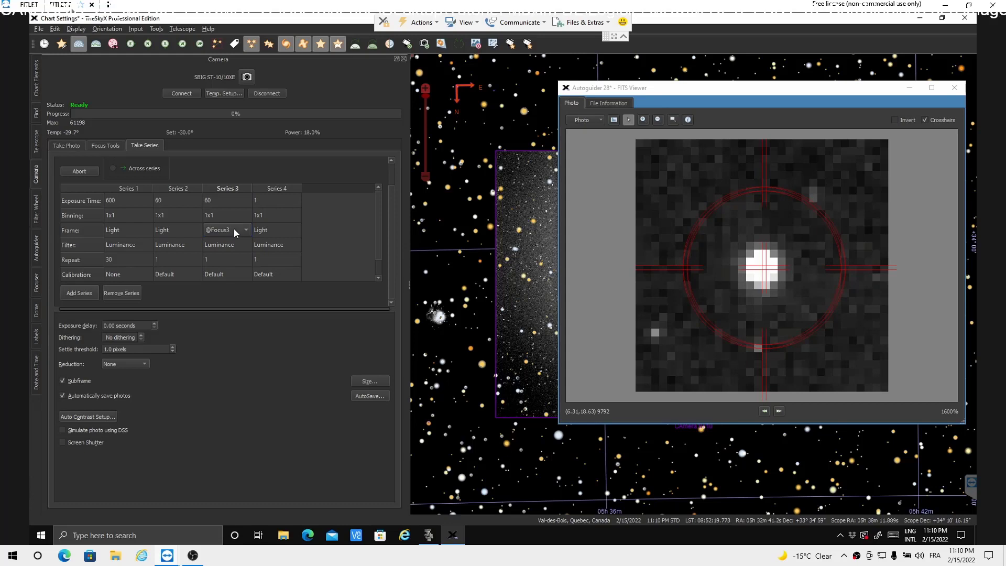
left_click(248, 231)
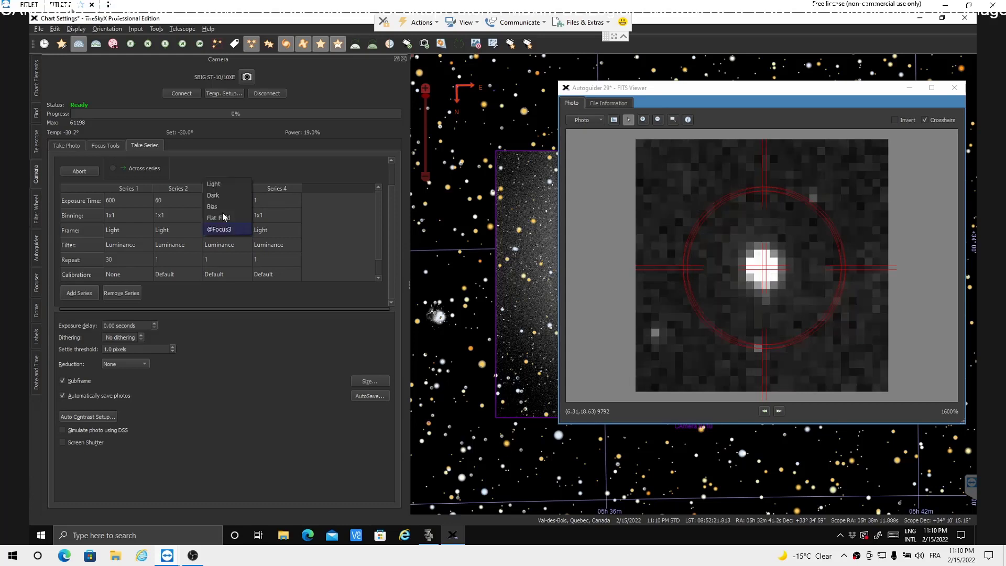
left_click(218, 182)
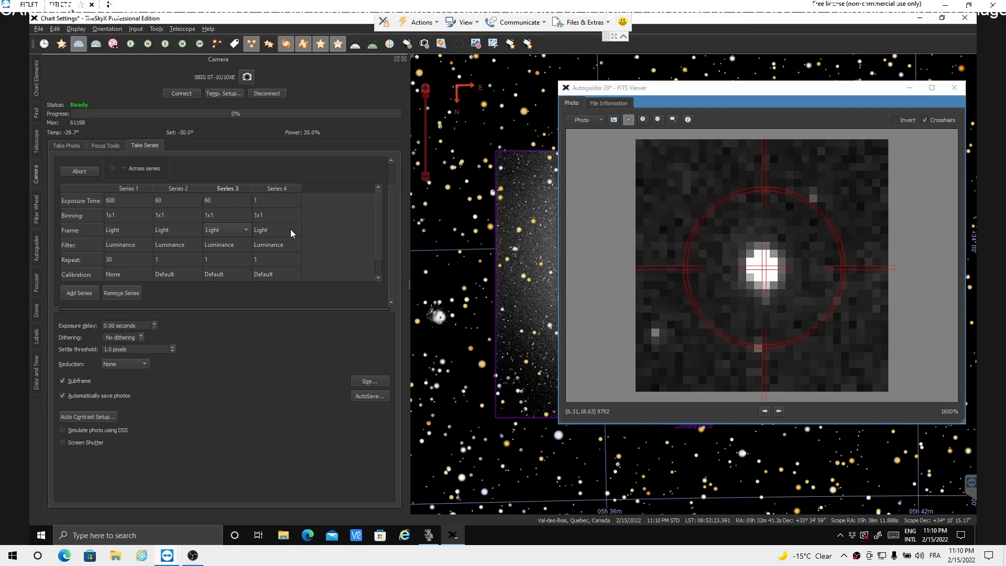
left_click(288, 232)
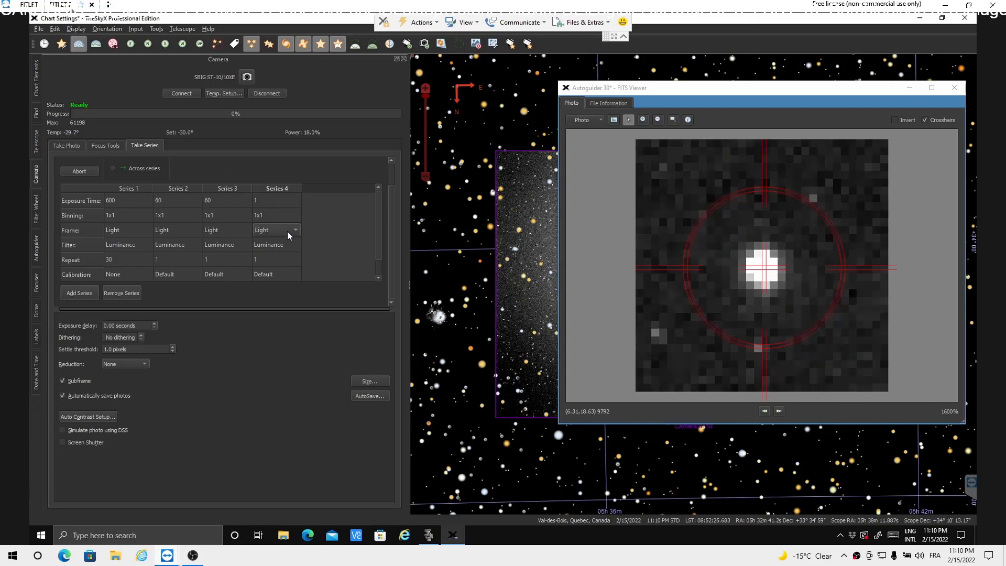
left_click(297, 230)
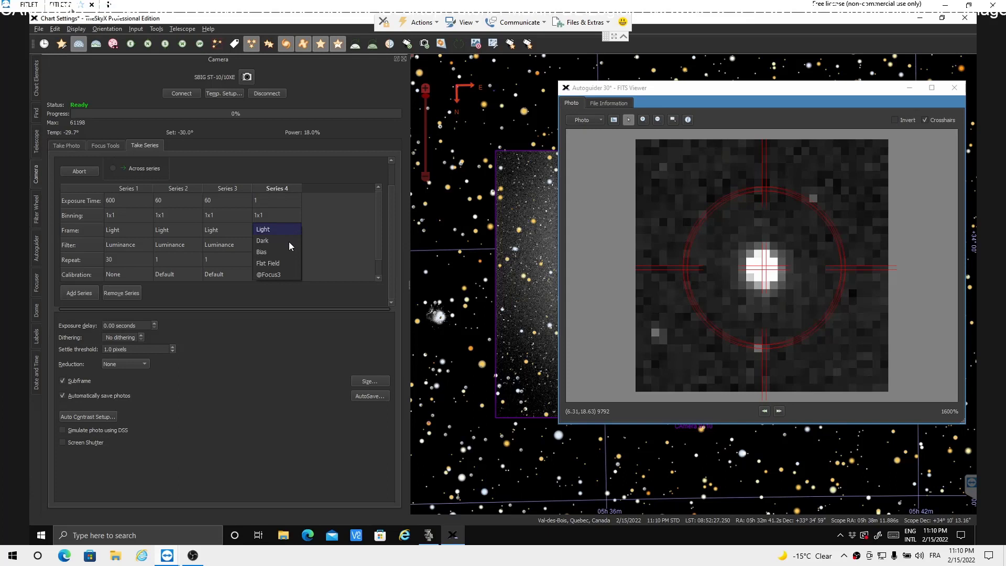
left_click(274, 274)
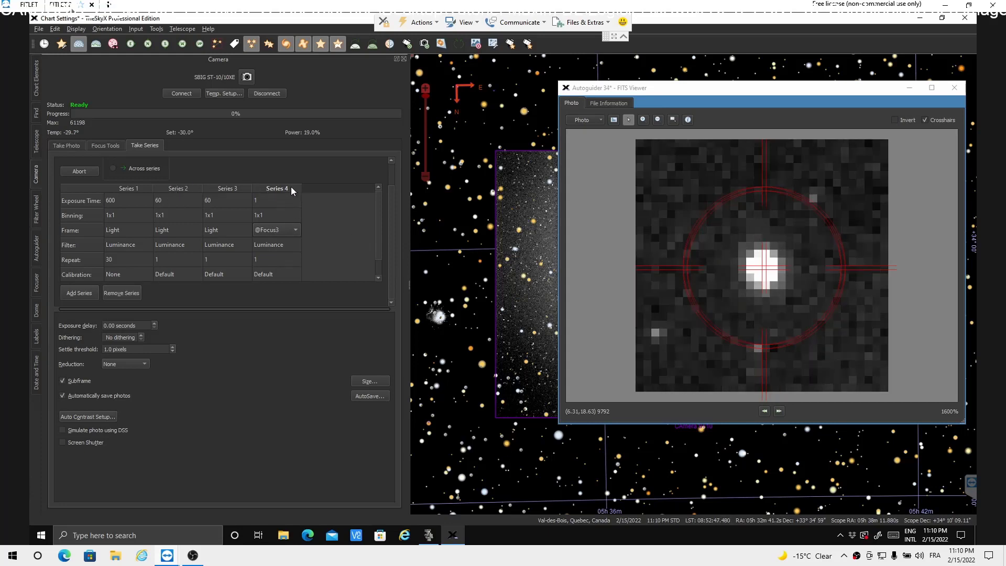
Step: Remove Series 4 from the camera's series table
left_click_drag(174, 191, 306, 288)
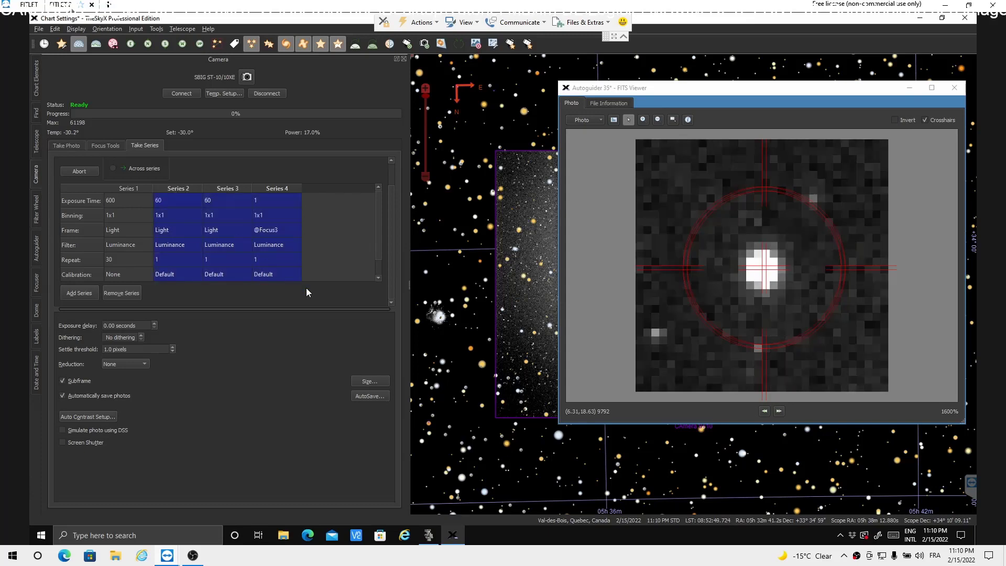
left_click(318, 252)
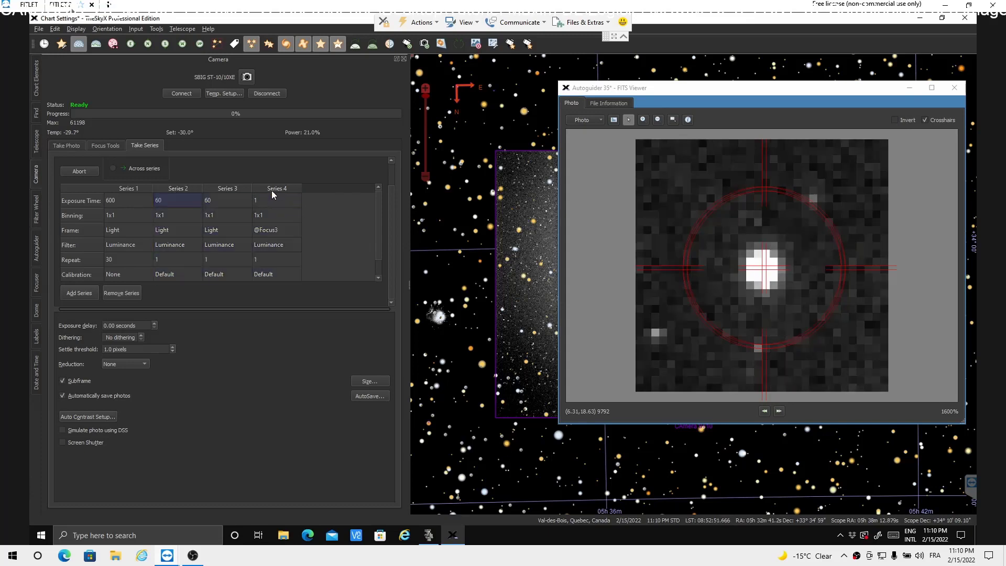
left_click(272, 187)
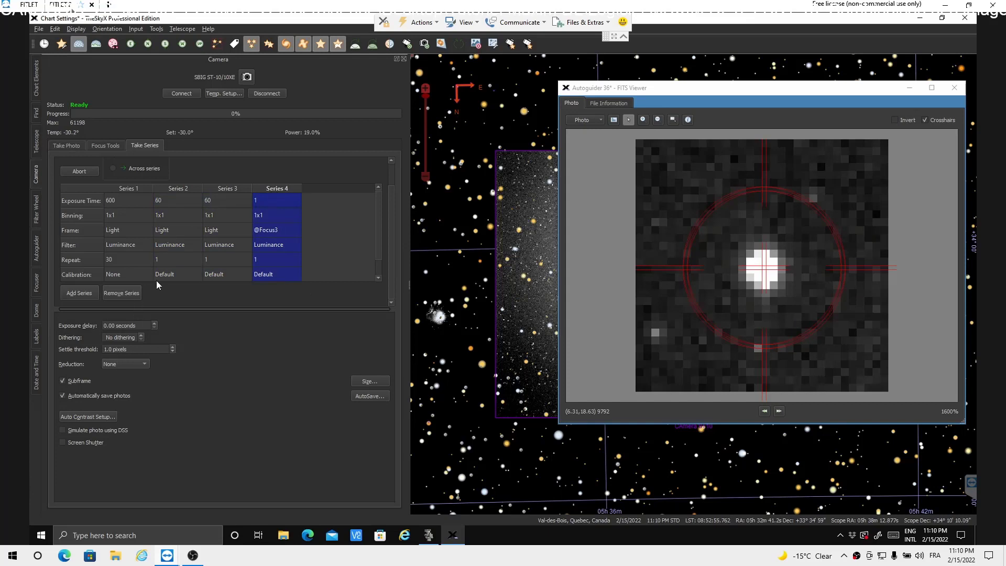
left_click(118, 294)
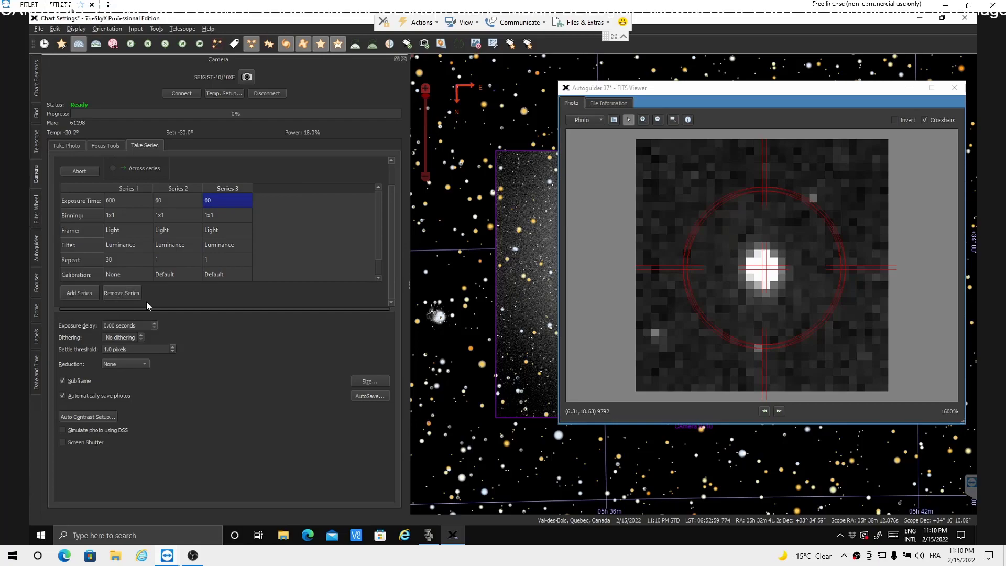